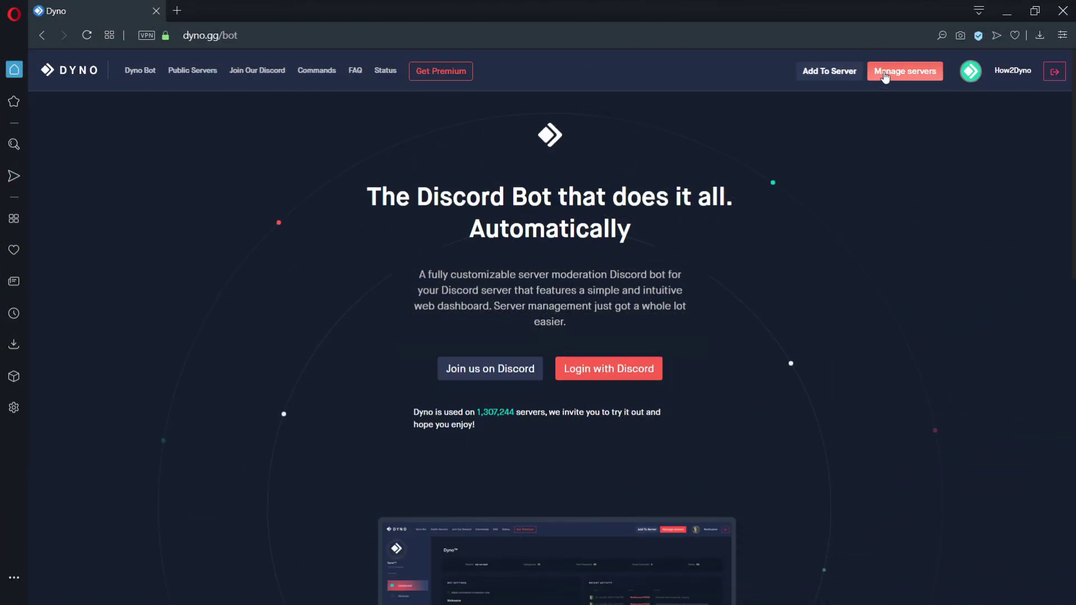
Open the server's Tags module and enable it
click(883, 73)
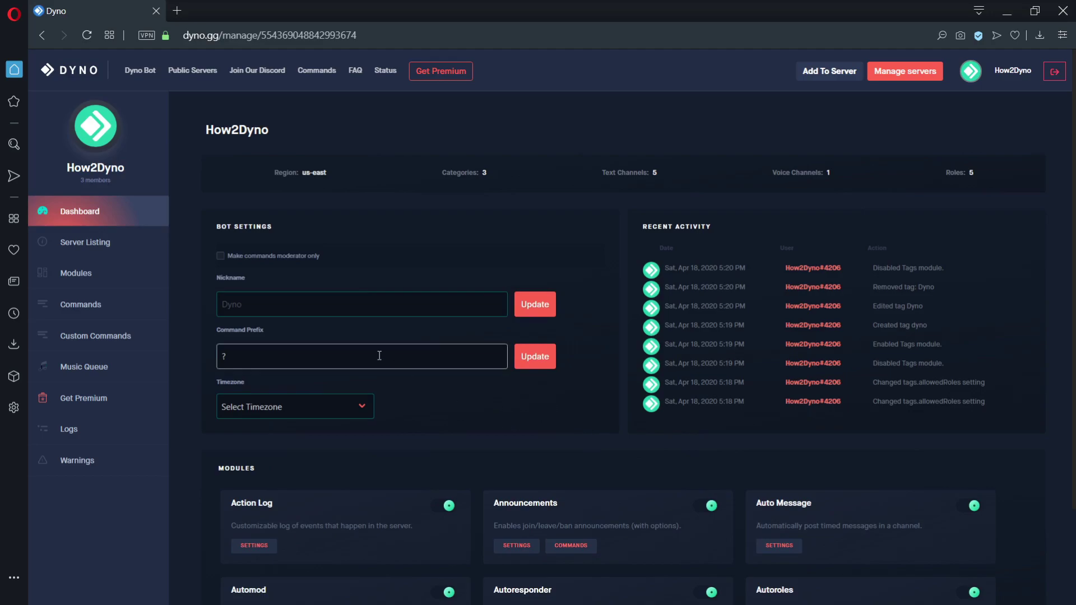
click(165, 274)
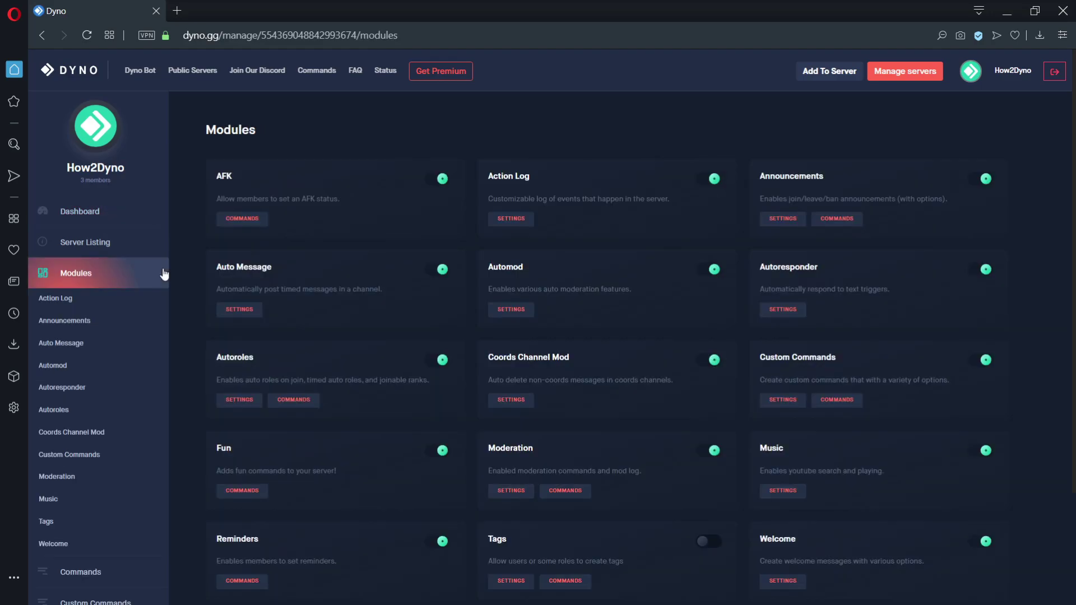
click(114, 520)
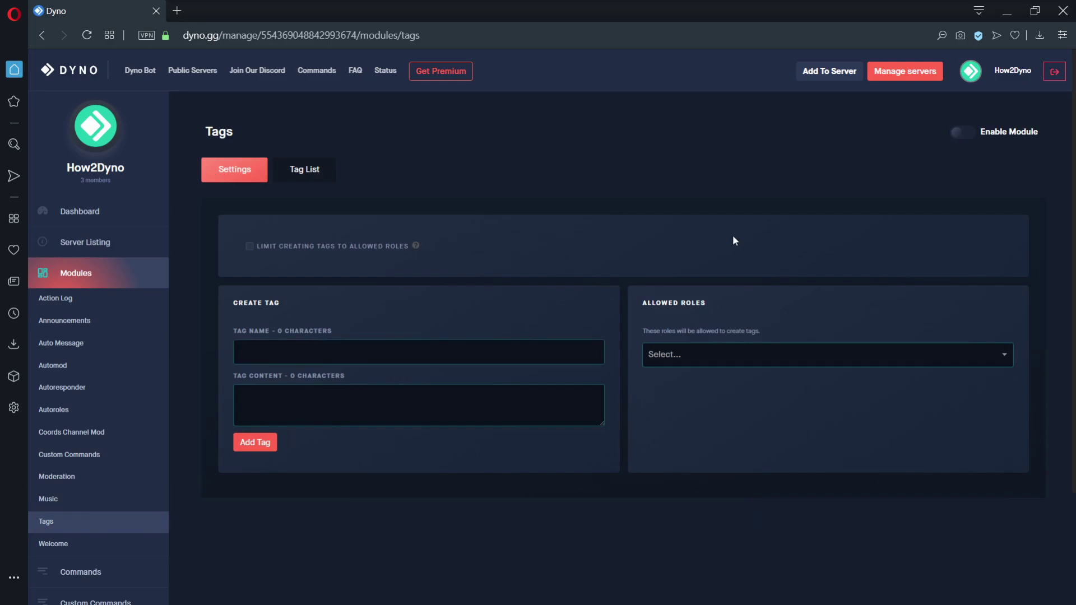
click(957, 134)
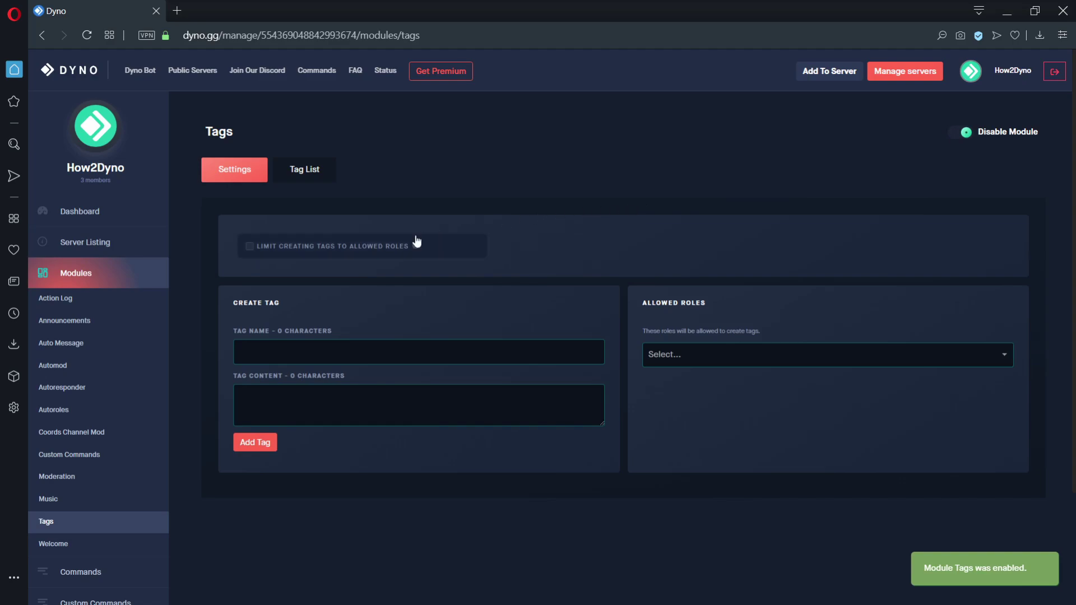
Limit tag creation to the allowed roles Example Admin and Example Mod
click(375, 253)
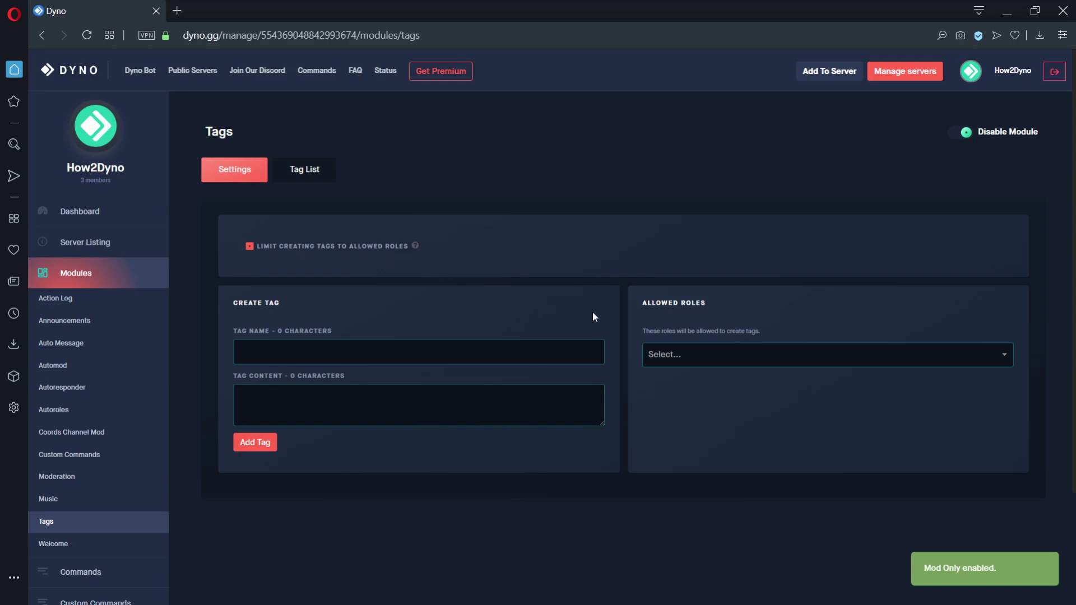
click(687, 353)
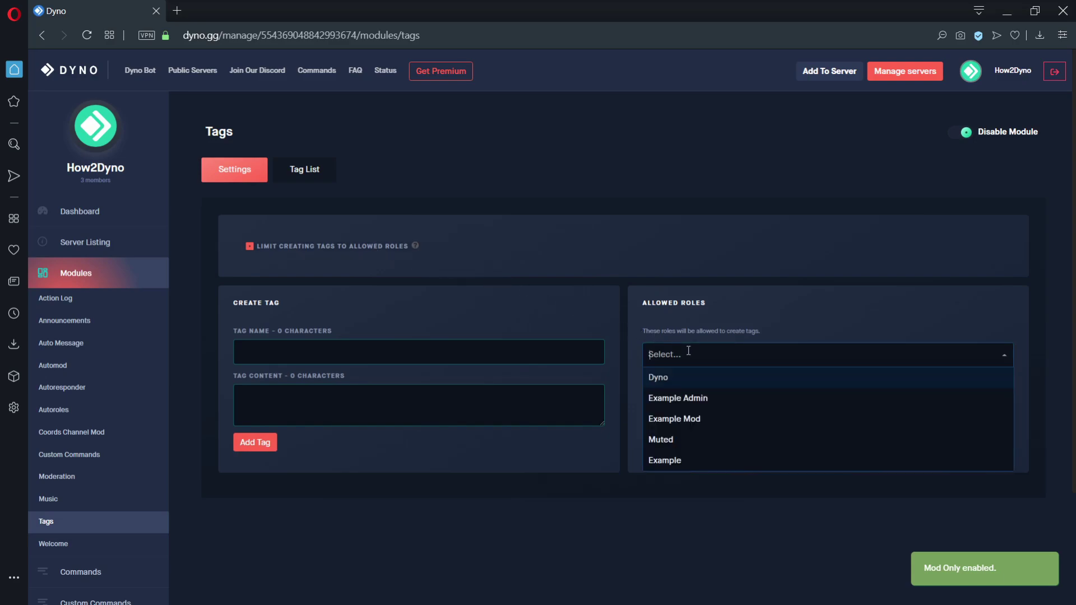
click(688, 399)
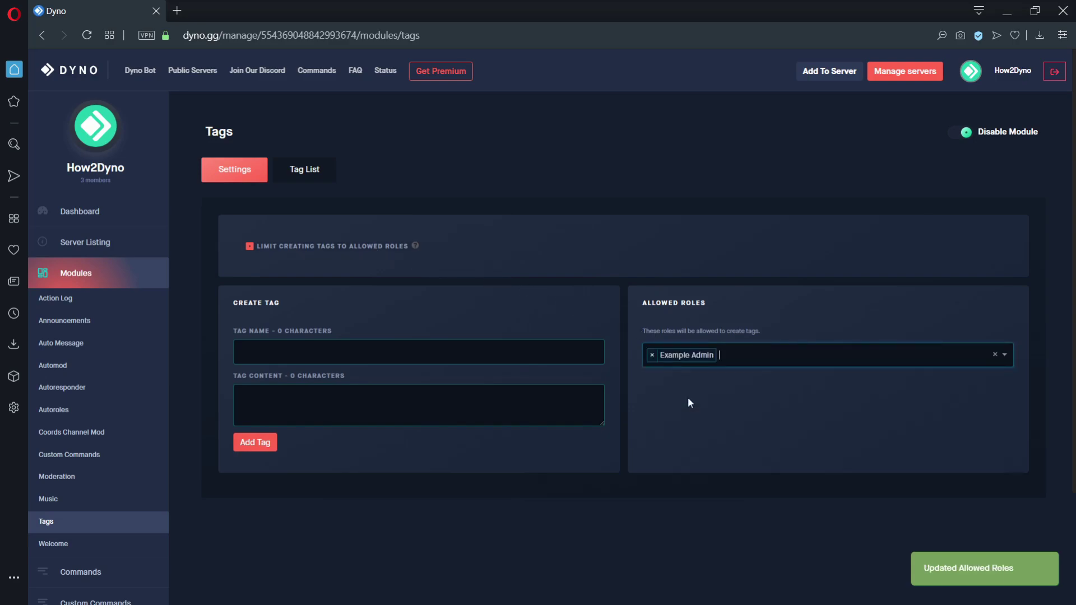
click(739, 356)
click(718, 397)
Enter tag name 'Dyno' and content 'This is how to create a tag using Dyno Bot. #TeamDyno'
click(580, 352)
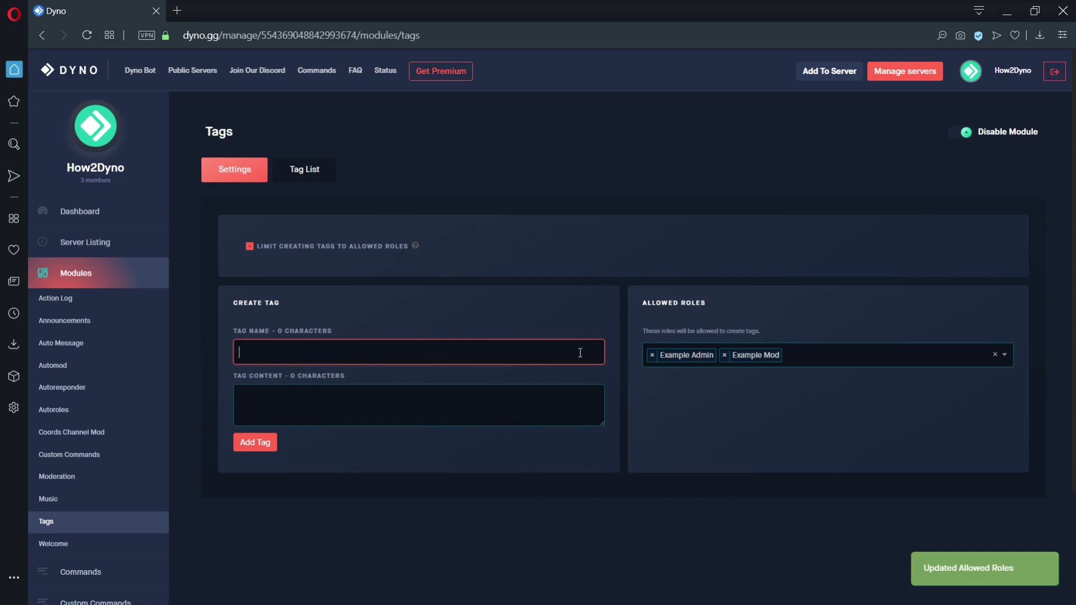
text(Dyno)
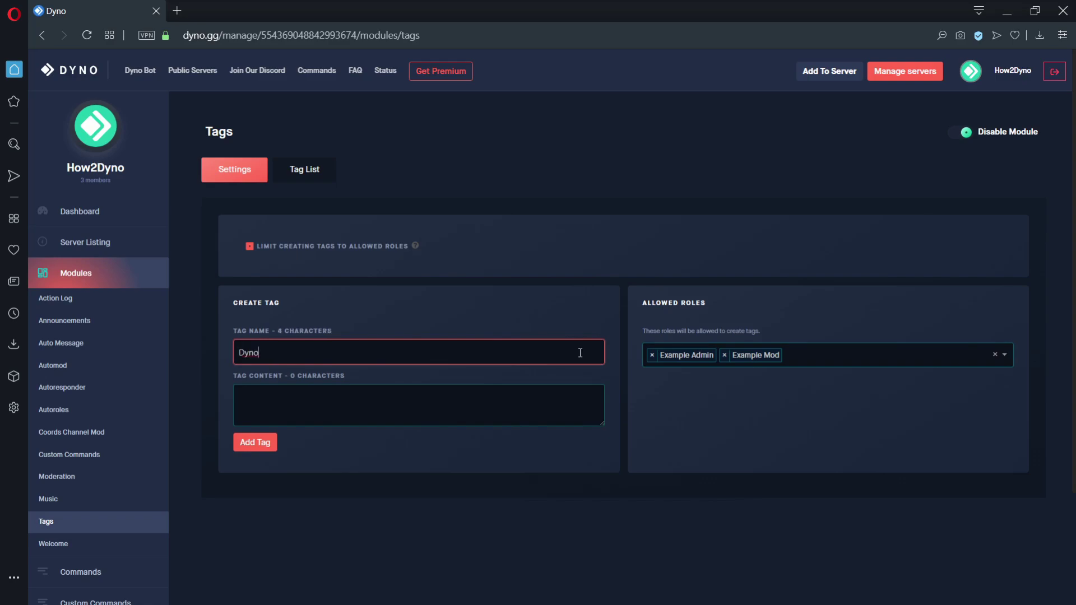
click(560, 400)
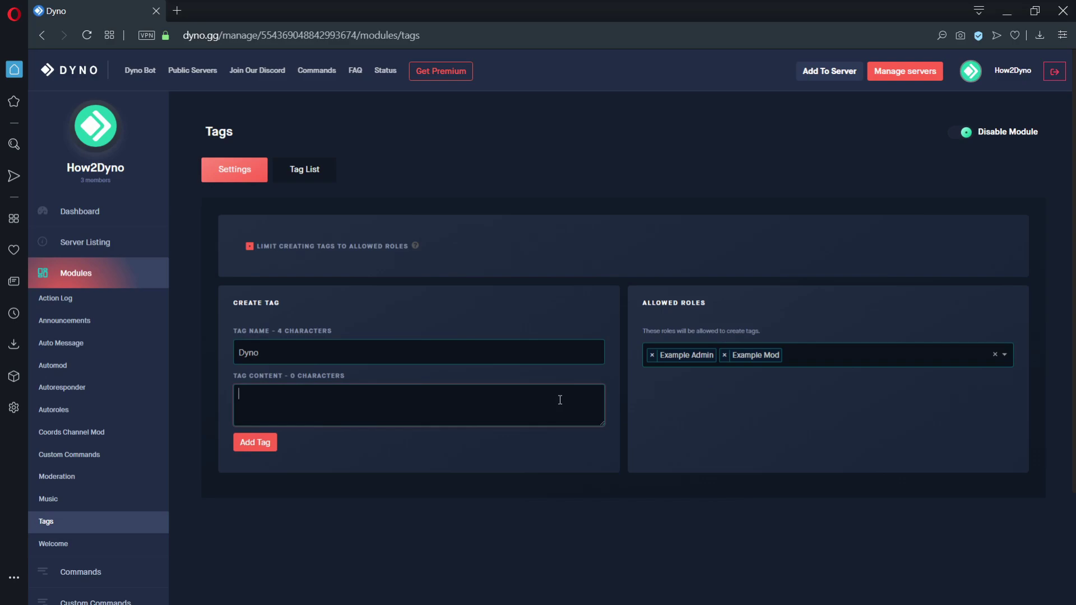
text(This is how to create a tag using Dyno Bot. #TeamDyno)
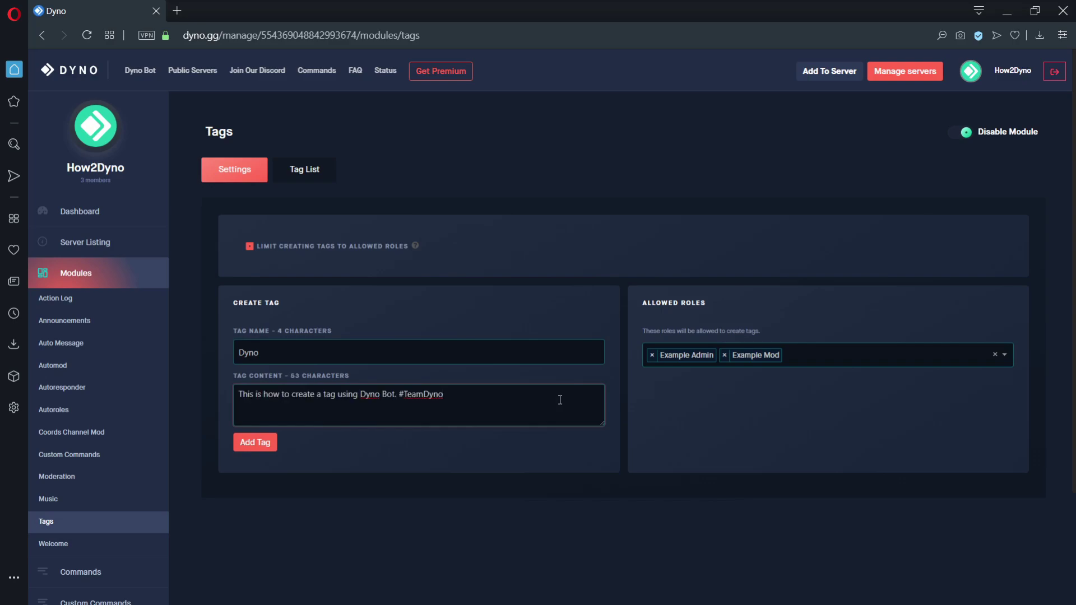
Save the Dyno tag, then send ?tags and ?tag Dyno in #general
click(263, 444)
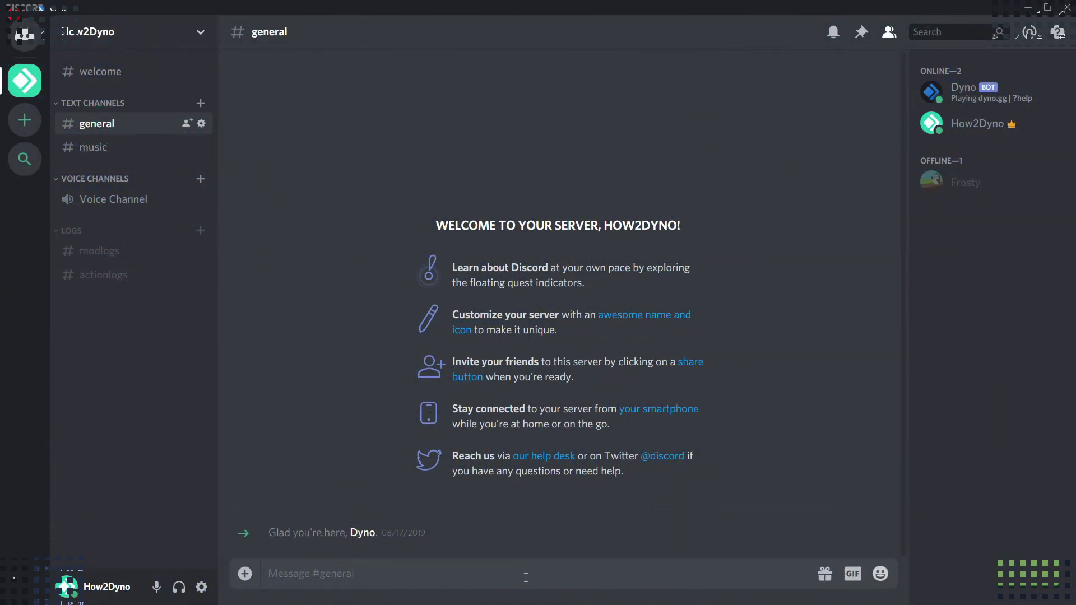
text(?tags)
key(Return)
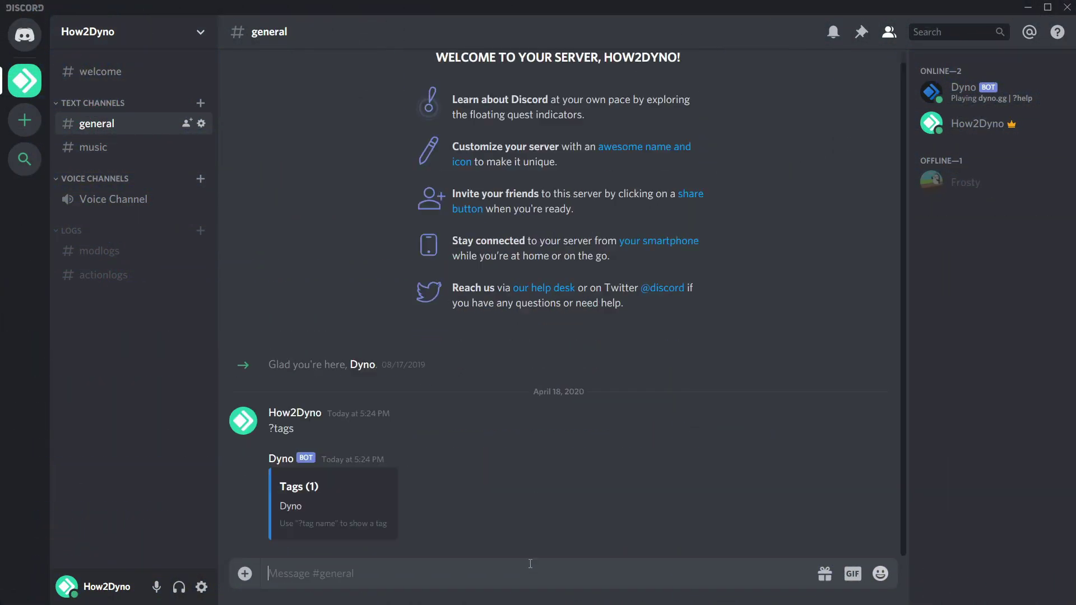
text(?tag Dyno)
key(Return)
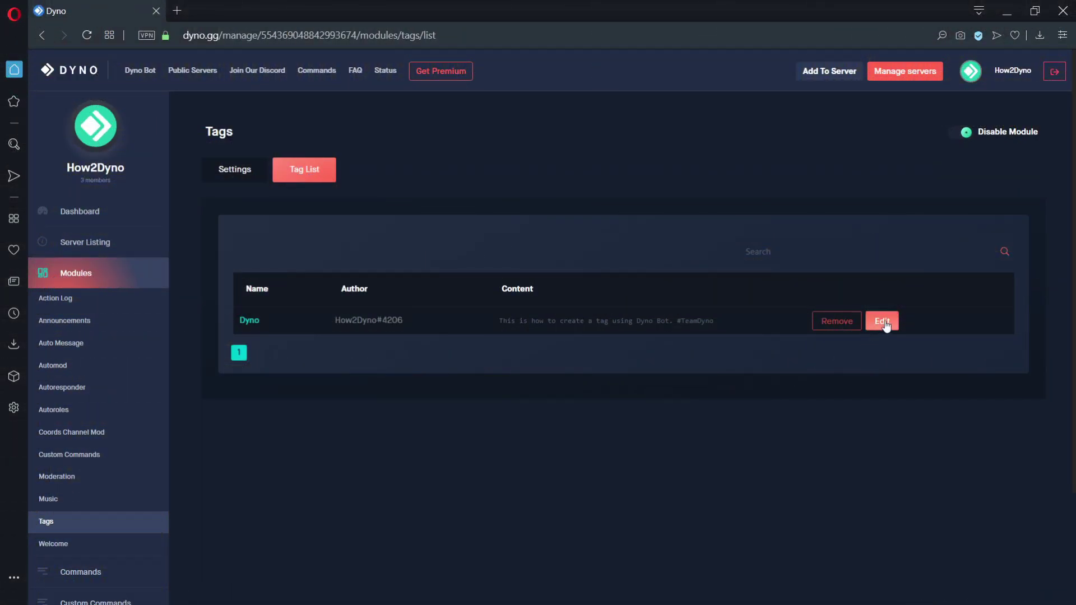
Add the line 'I am now editing the tag!' to the Dyno tag's content
click(884, 321)
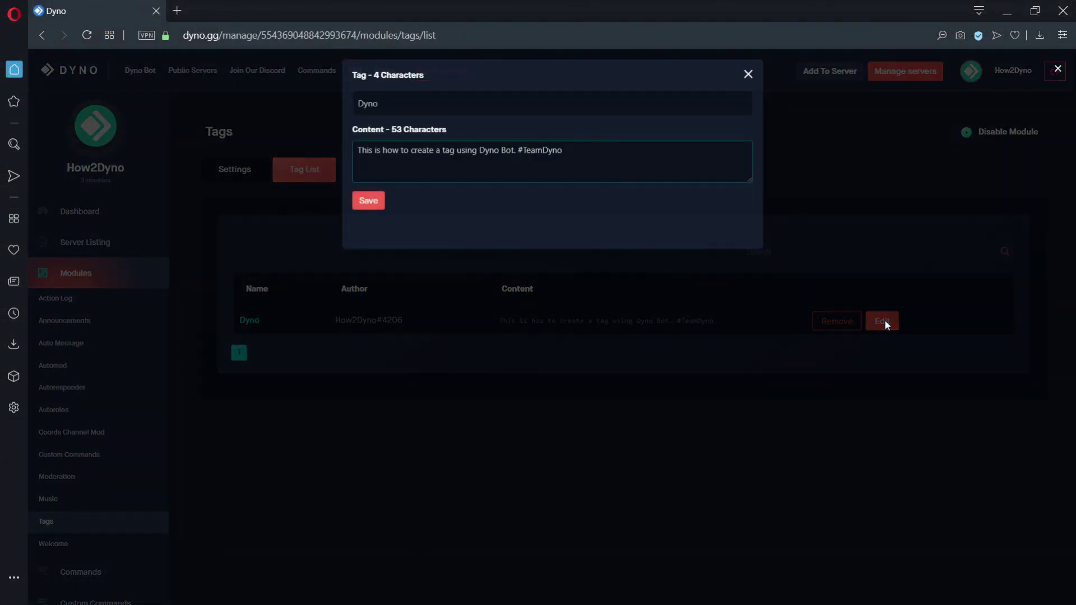
click(699, 168)
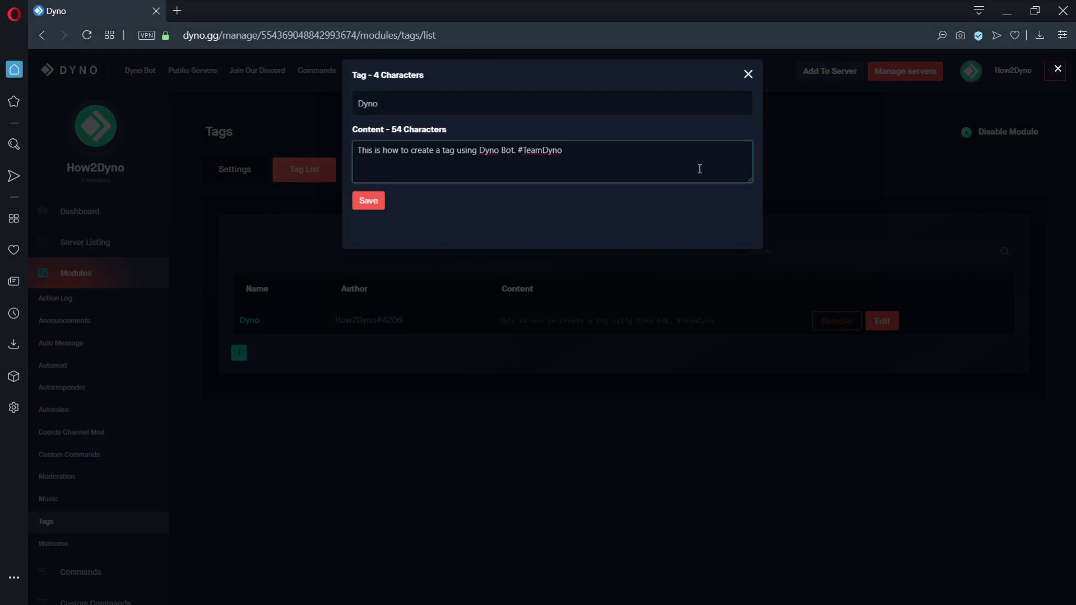
key(Return)
text(I am now ed)
text(iting the tag!)
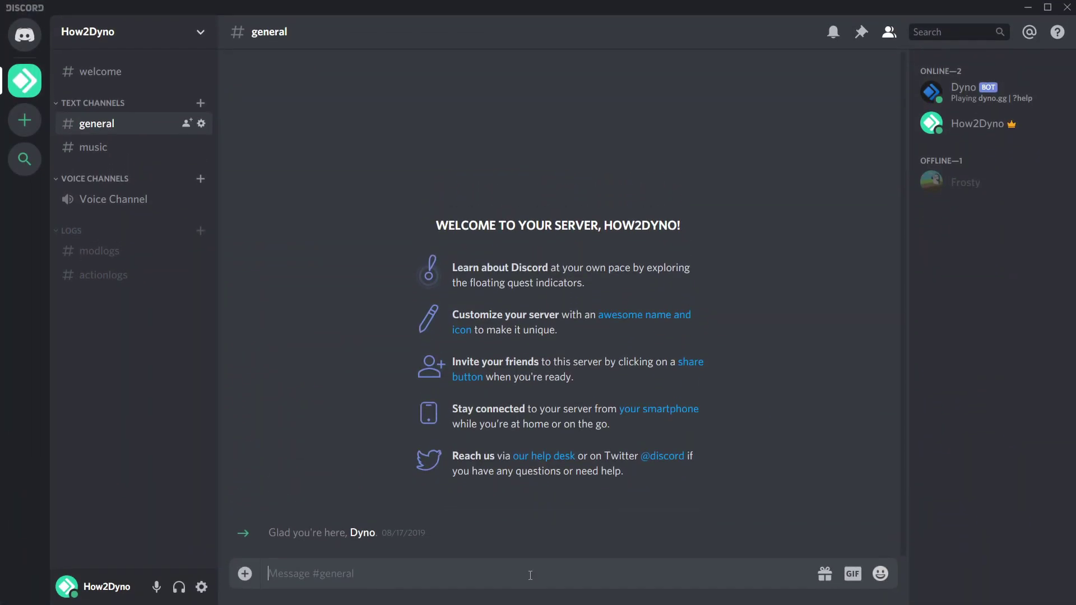
text(?tag Dyno)
Send ?tag Dyno to show the edited two-line reply, briefly highlighting it
key(Return)
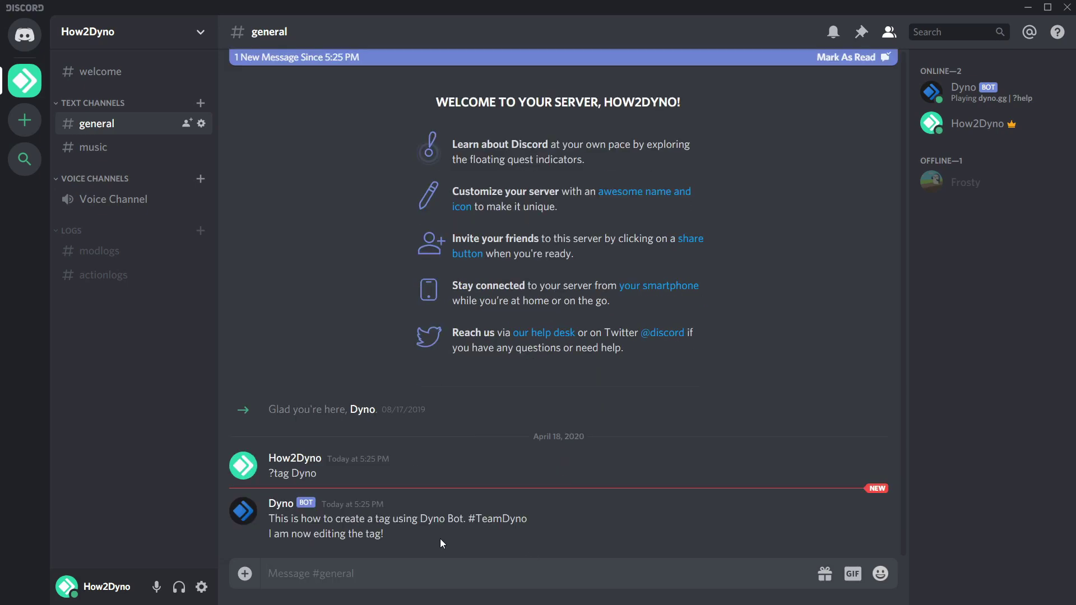
drag(440, 539, 269, 527)
click(355, 528)
mouse_move(356, 519)
text(?)
text(tag create Test This is how to create a tag using Dyno Bot. #TeamDyno)
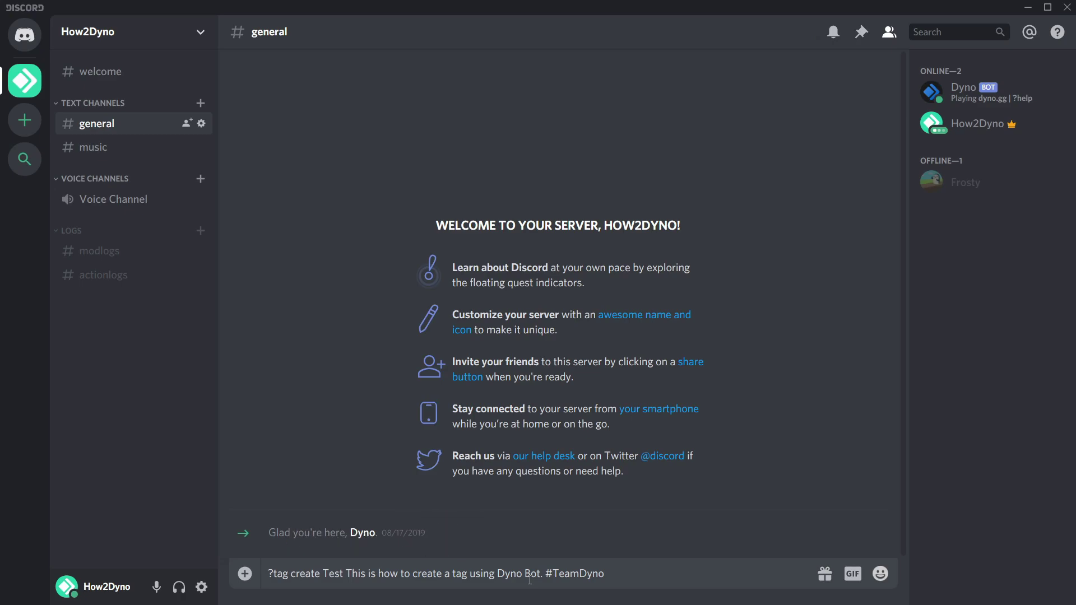
Send ?tag create Test, then ?tags and ?tag Test to list and display it
key(Return)
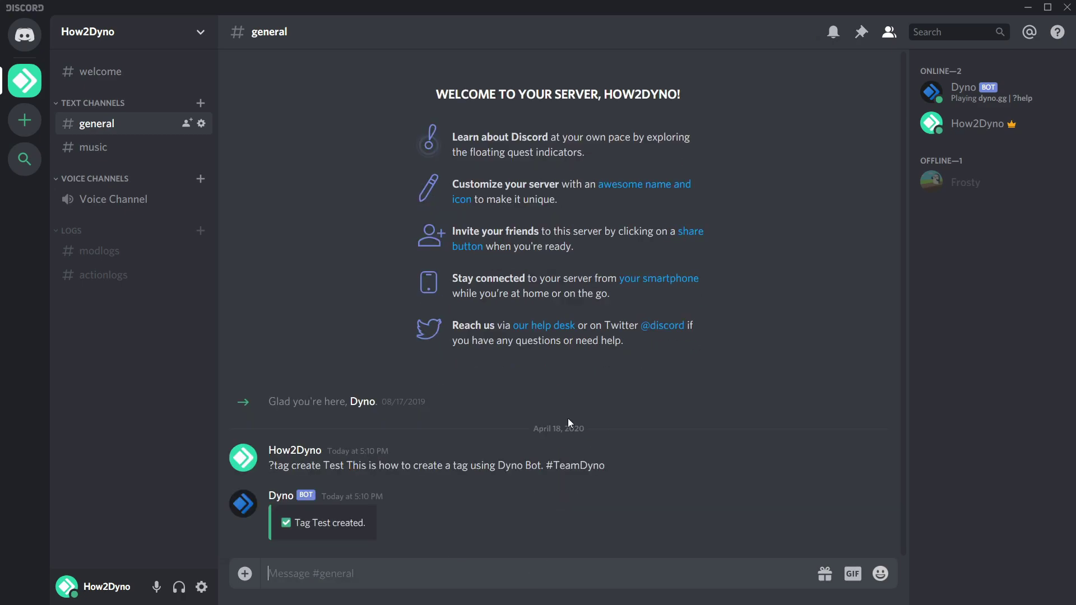
text(?tags)
key(Return)
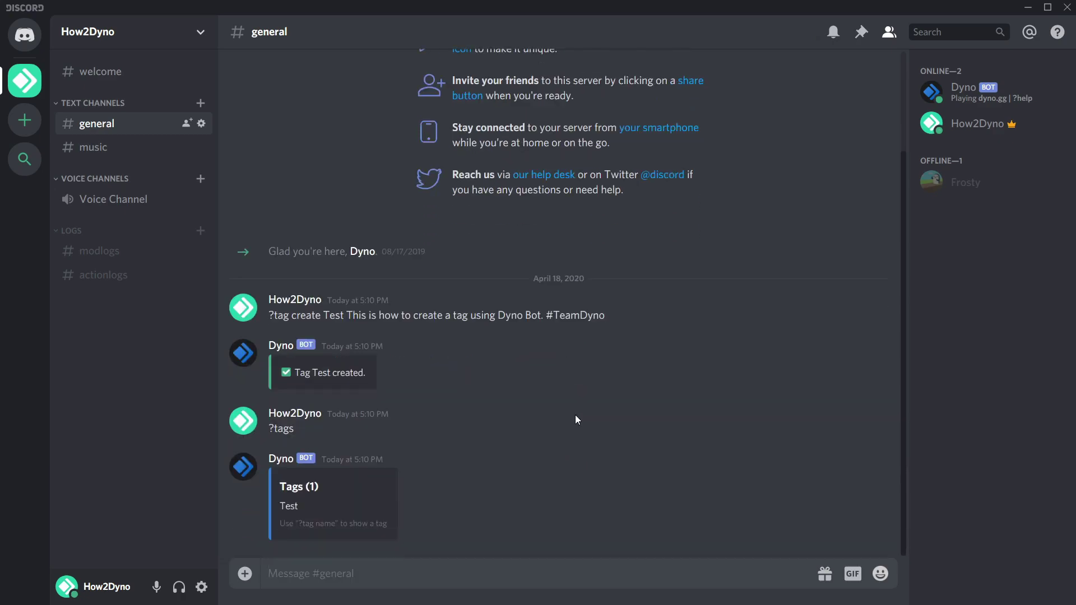
text(?tag Test)
key(Return)
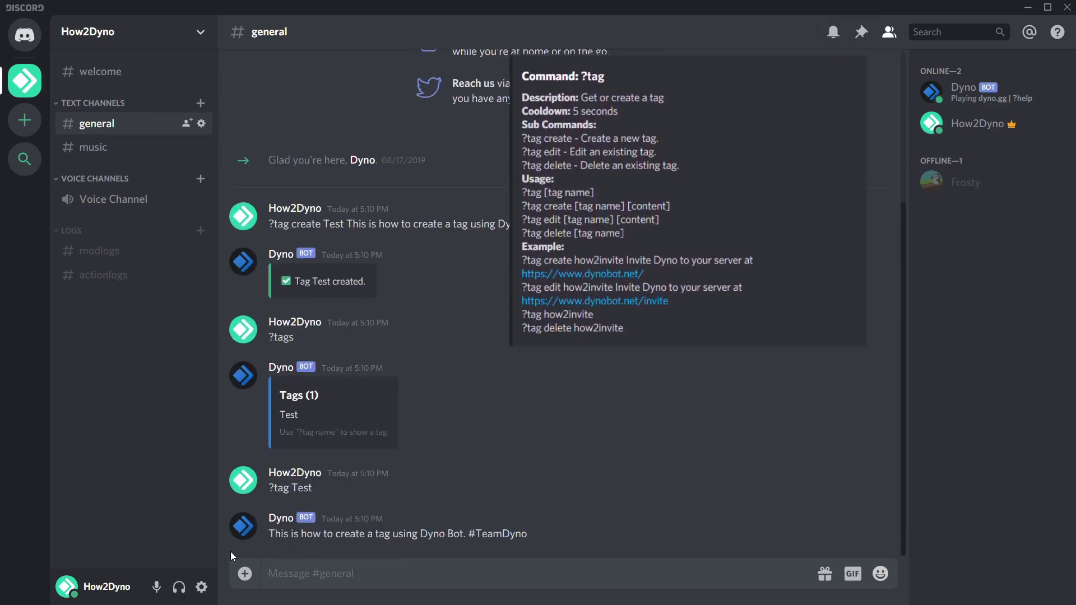
drag(230, 552, 383, 516)
click(543, 491)
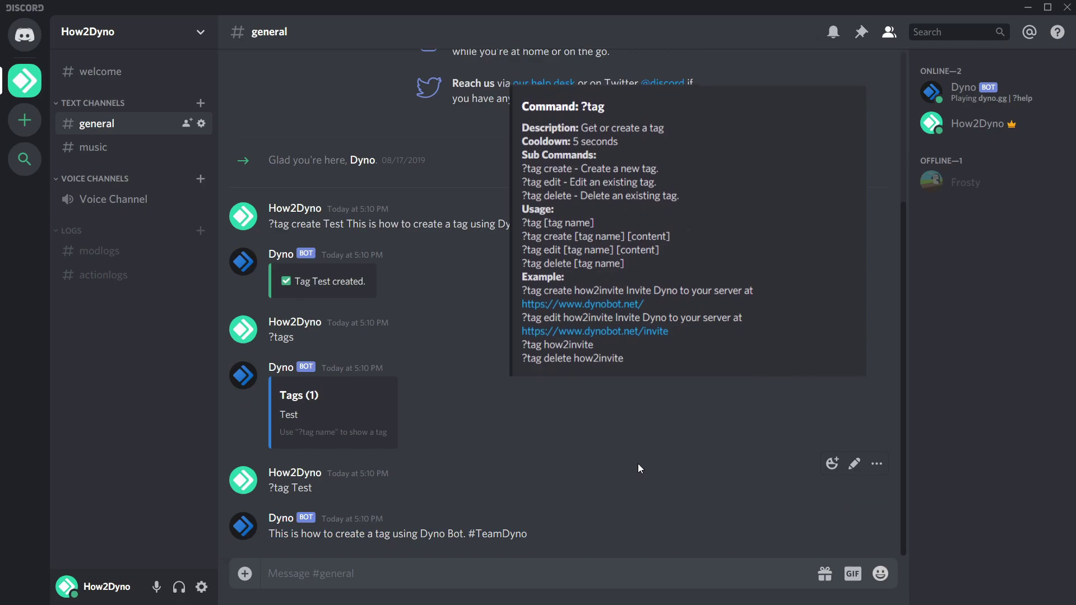
text(?tag edit Test This is an edit!)
Send '?tag edit Test This is an edit!' in #general
key(Return)
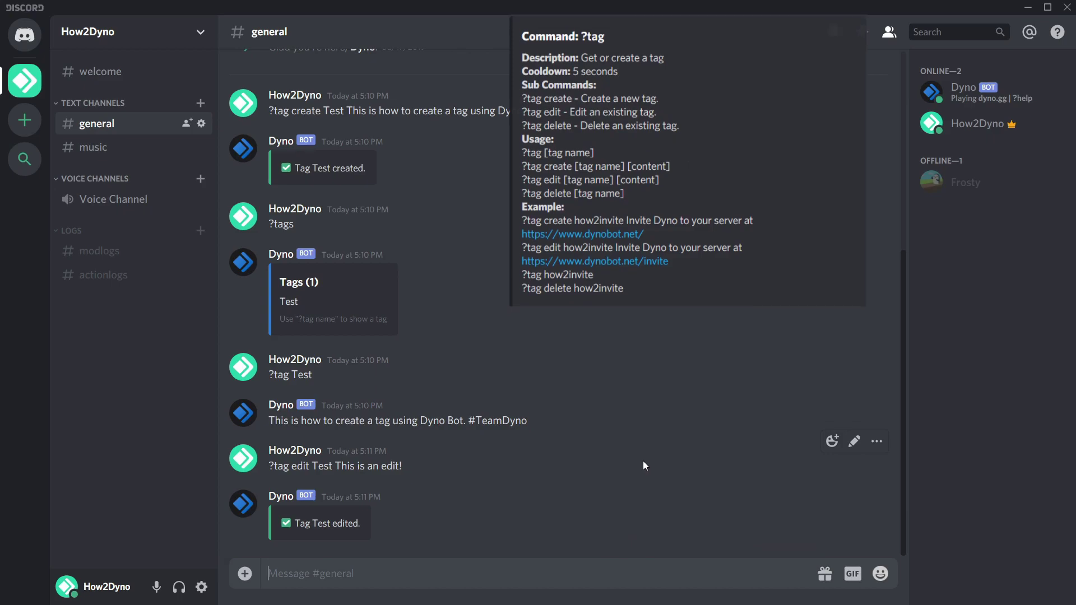
text(?tag Test)
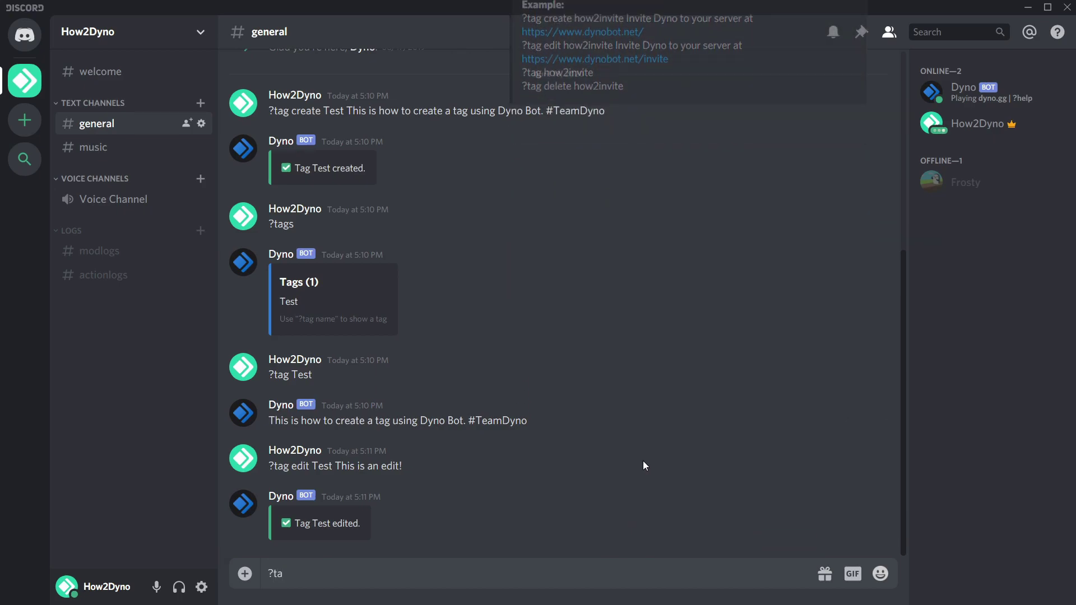